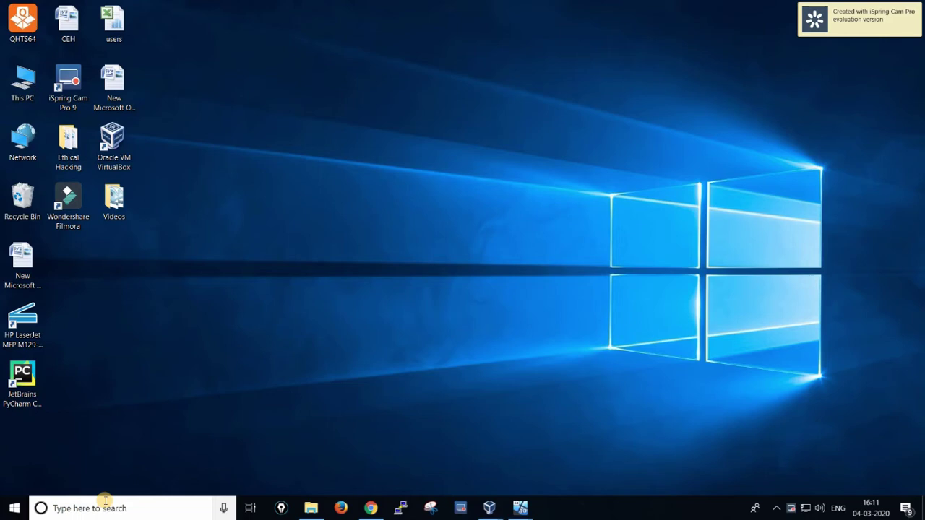
Step: Switch to Chrome and search Google for "donwload virtual box" in a new tab
click(370, 508)
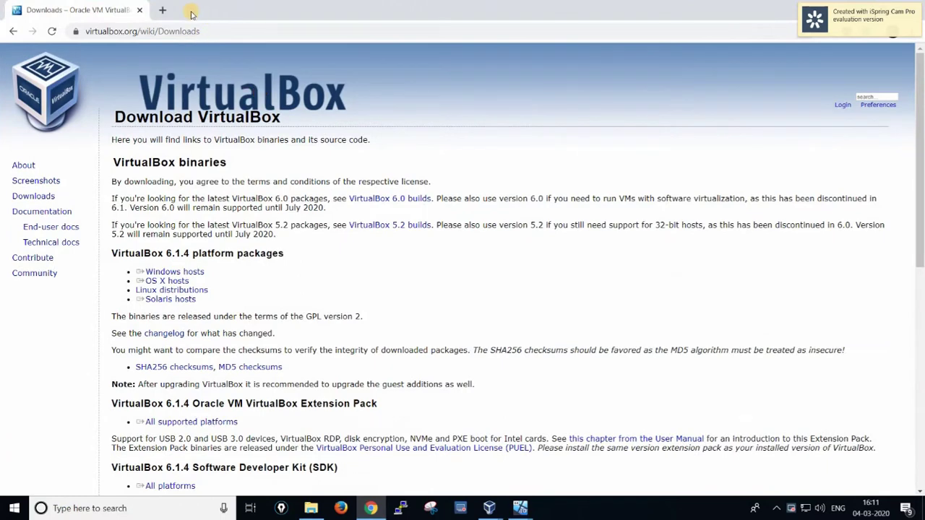
click(161, 9)
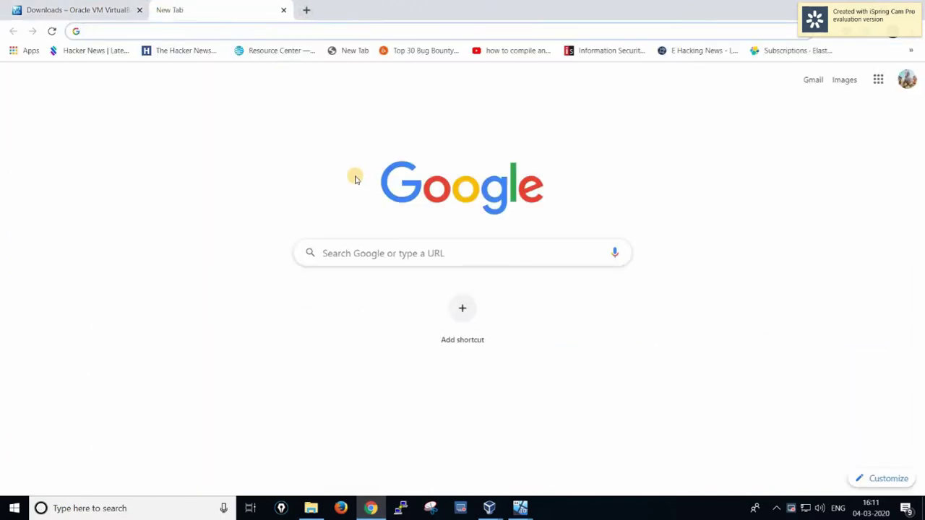
click(344, 253)
text(g)
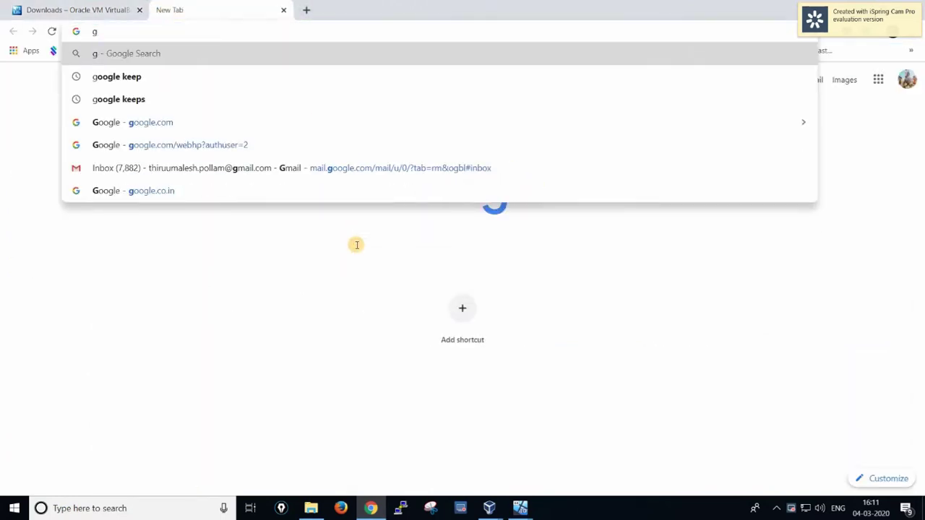
key(BackSpace)
text(donwload )
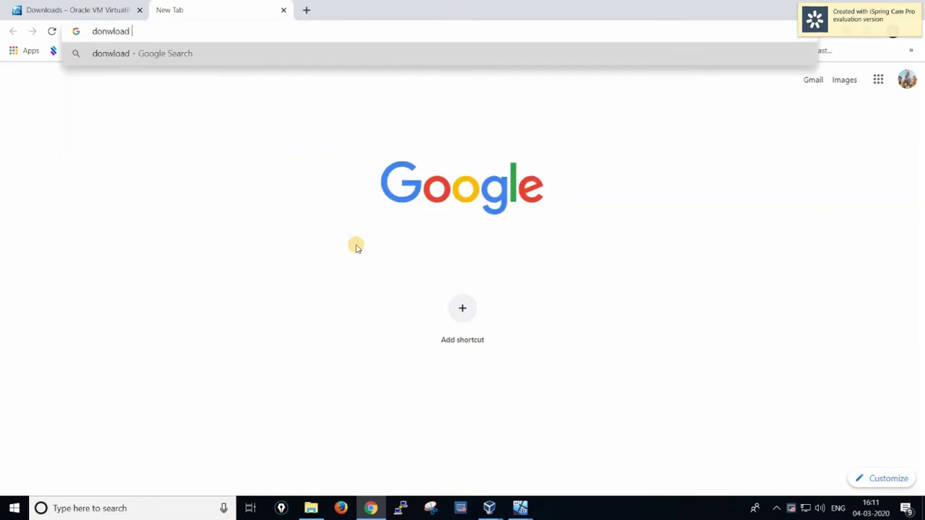
text(virtual box)
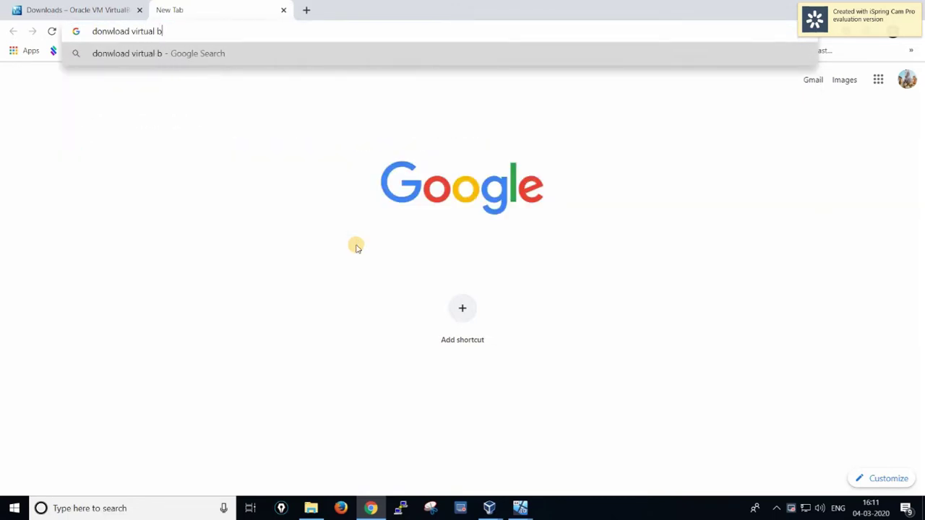
key(Return)
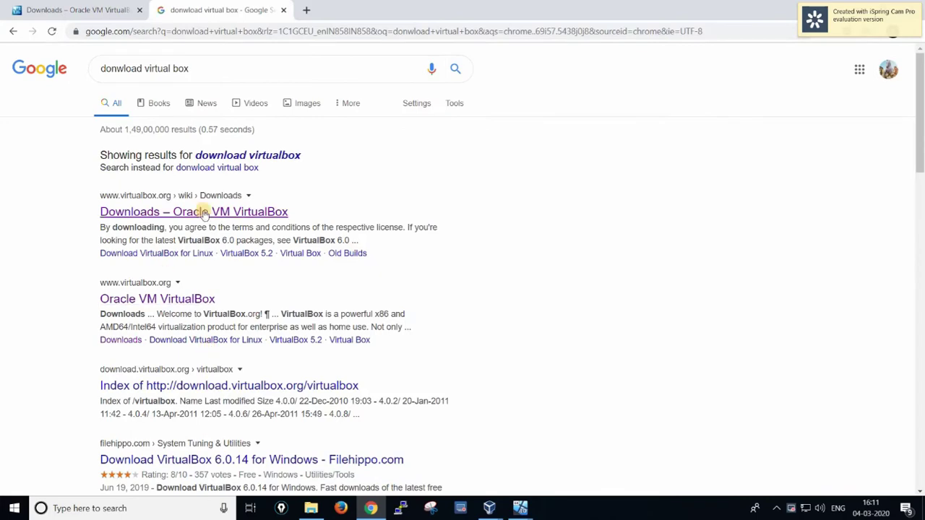
Step: Open the Oracle VM VirtualBox Downloads result and download the VirtualBox 6.1.4 package for Windows hosts
click(206, 212)
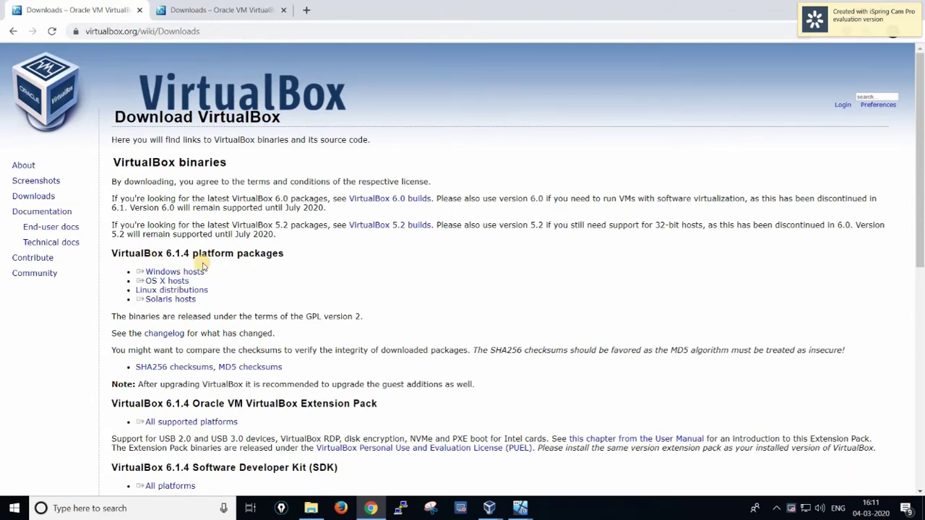
click(207, 9)
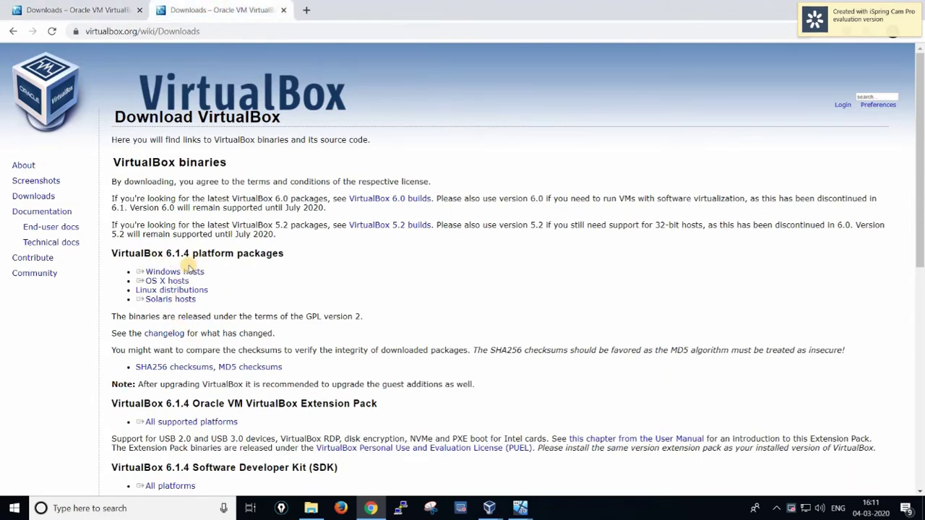
click(182, 271)
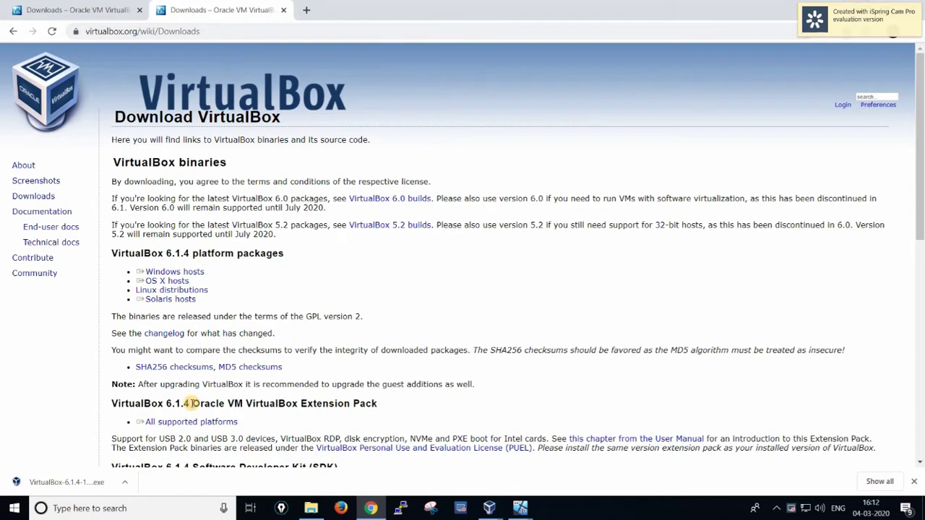
Step: Launch the downloaded VirtualBox 6.1.4 installer despite the Store recommendation, advance to the Repair or Remove choice, and cancel the setup
click(66, 482)
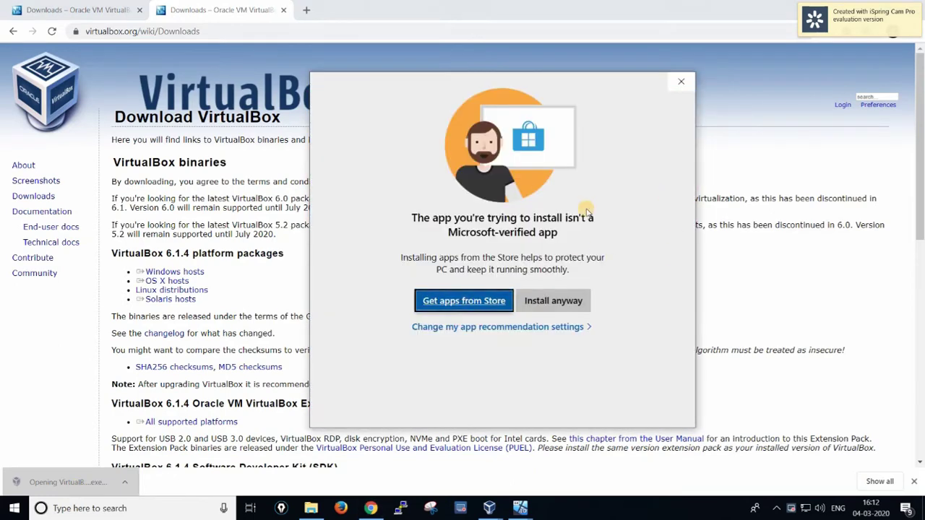
click(561, 302)
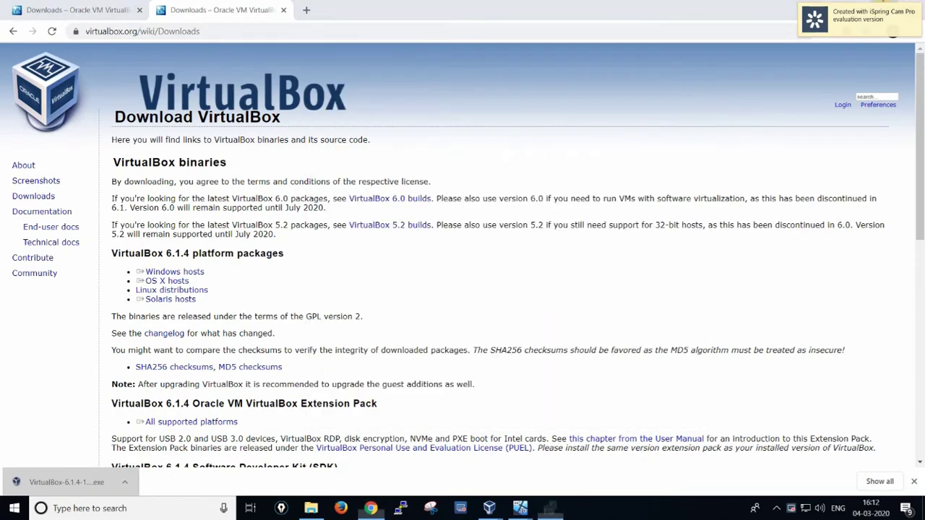
click(524, 362)
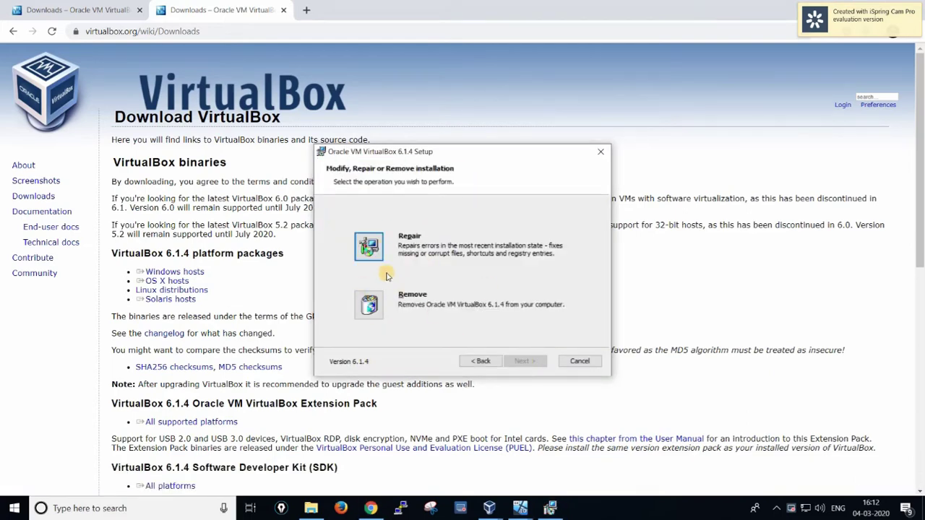
click(579, 361)
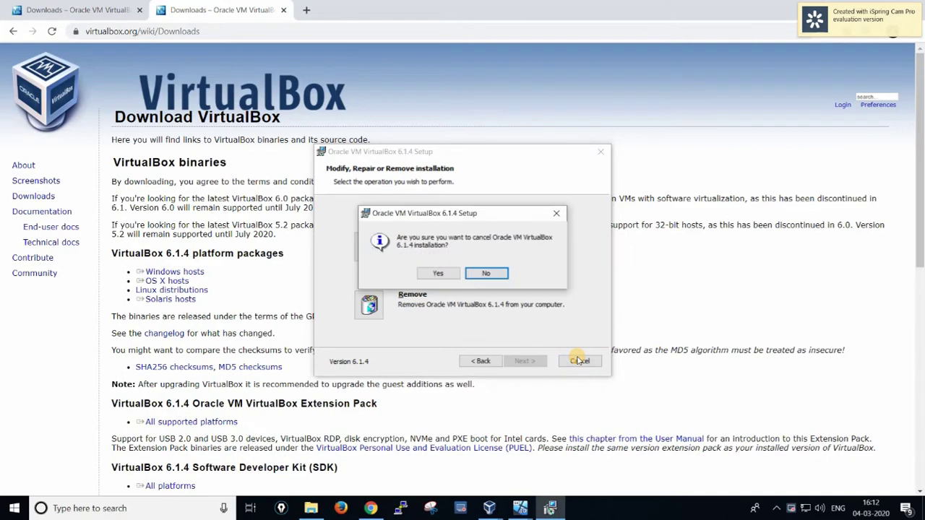
click(448, 273)
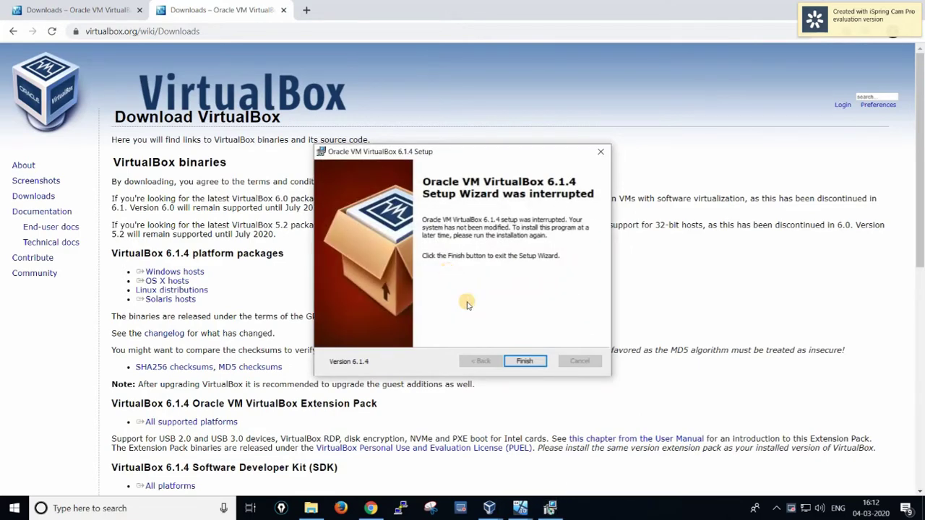
click(517, 361)
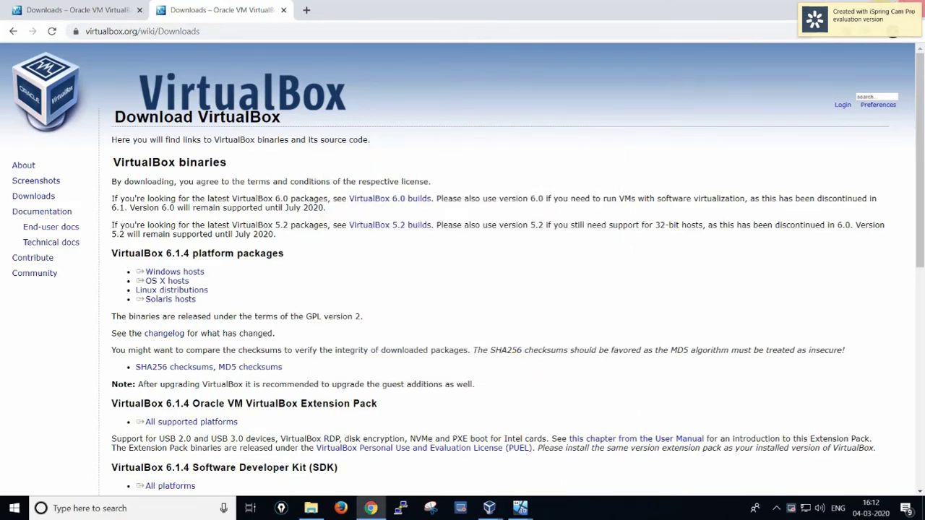
Step: Open Oracle VM VirtualBox from the desktop and show the running kali linux virtual machine
key(super+d)
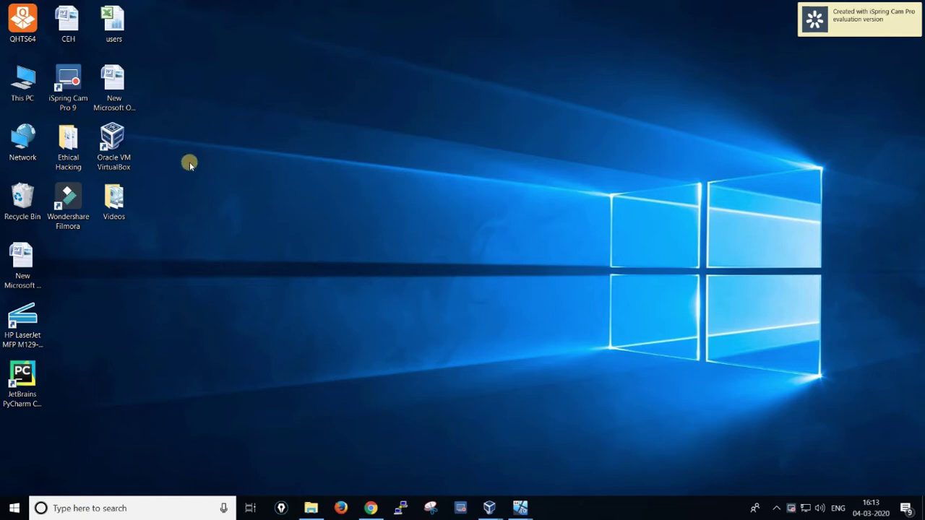
double_click(114, 144)
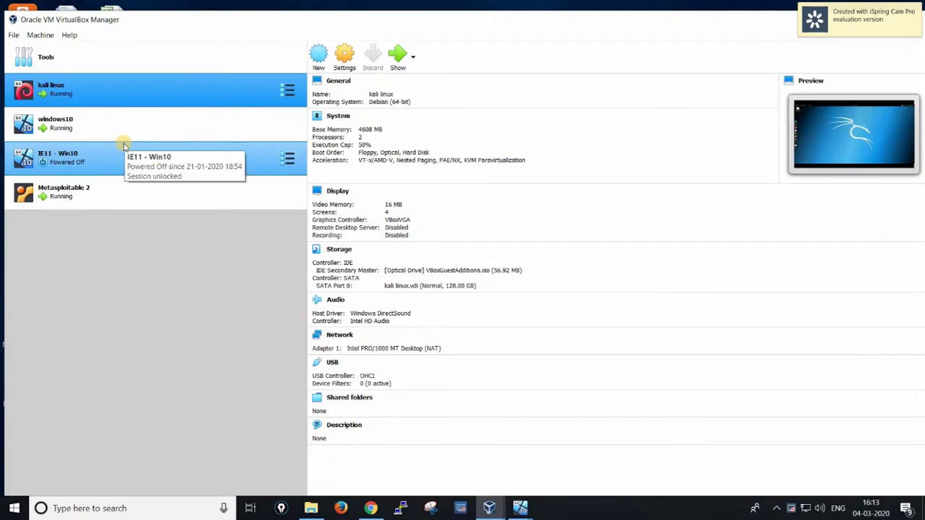
click(58, 94)
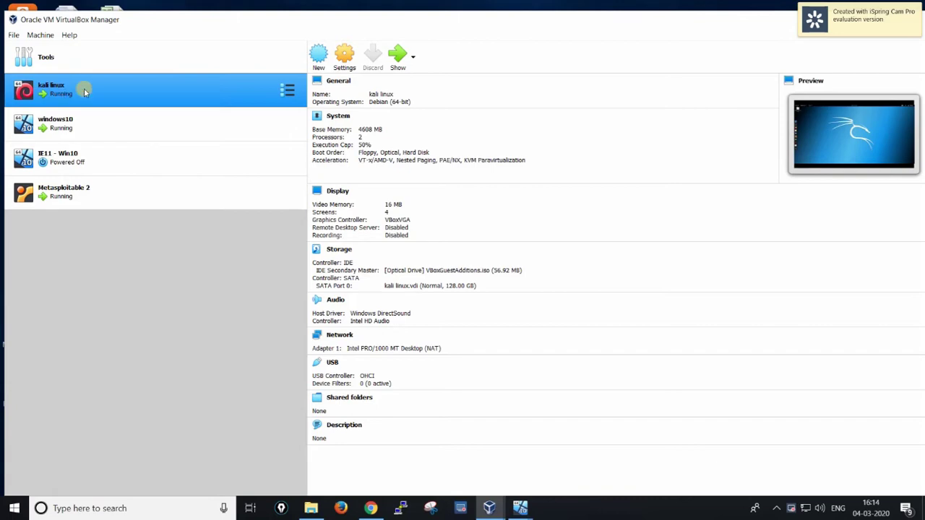
click(394, 58)
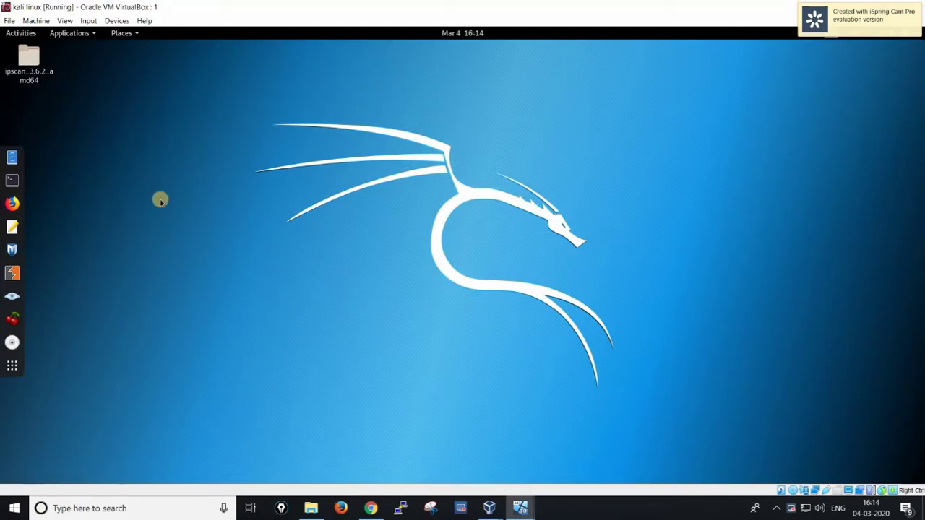
Step: Open a terminal in Kali, run ifconfig, and highlight the inet address of eth0
click(12, 179)
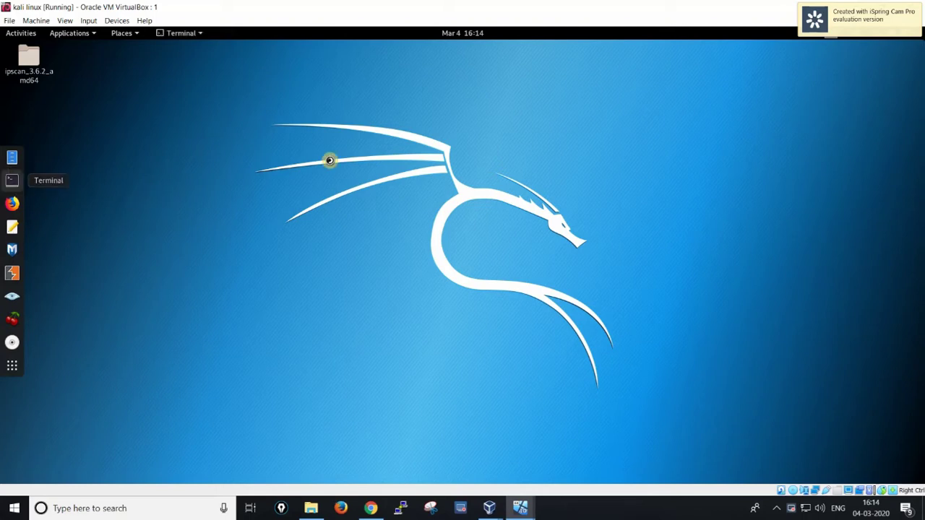
text(ifconfig)
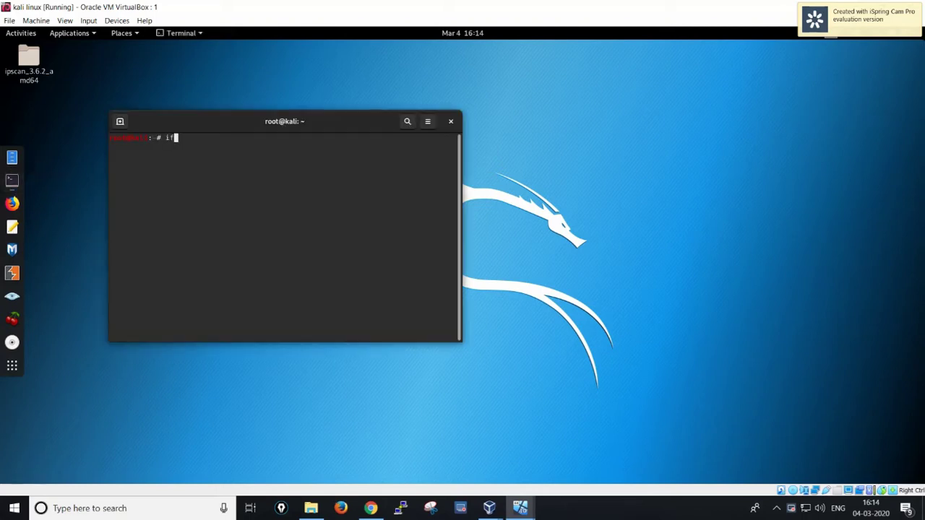
key(Return)
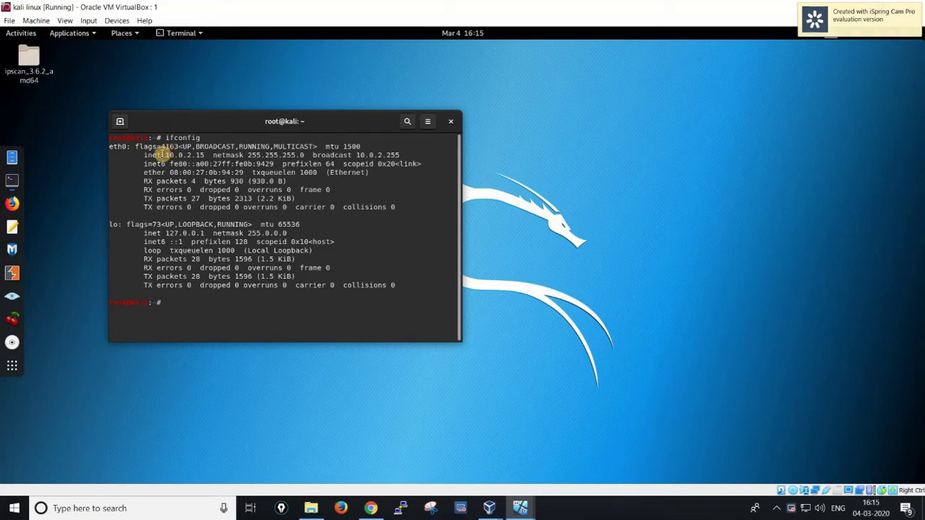
drag(163, 155, 206, 154)
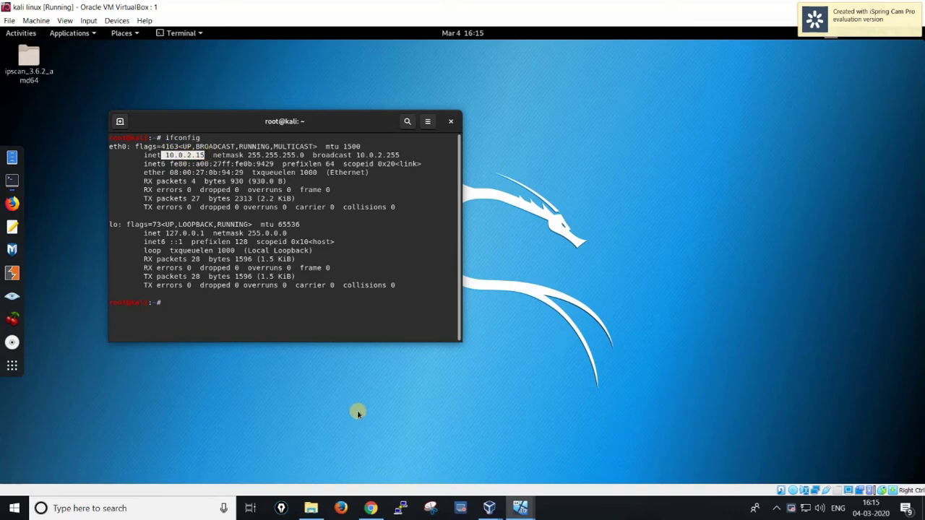
Step: Switch back to the VirtualBox Manager and show the running Metasploitable 2 virtual machine
click(489, 508)
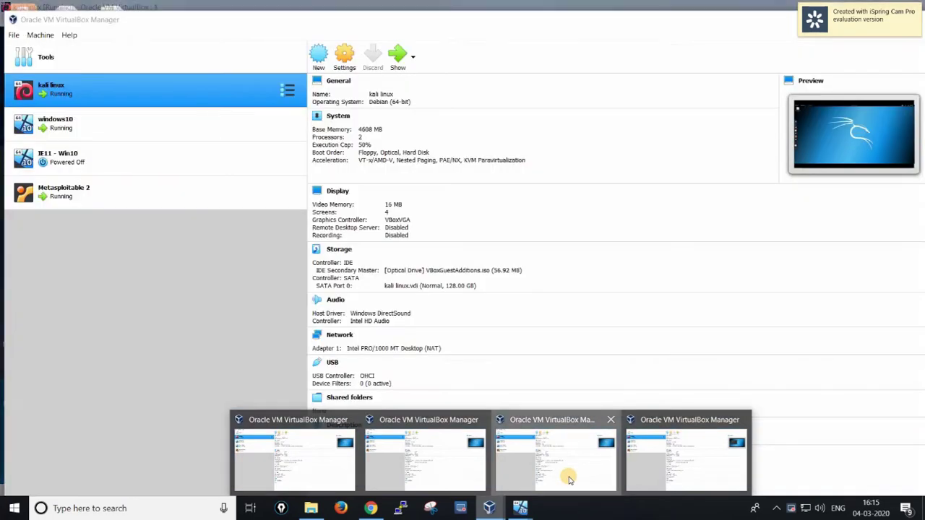
click(564, 473)
click(117, 200)
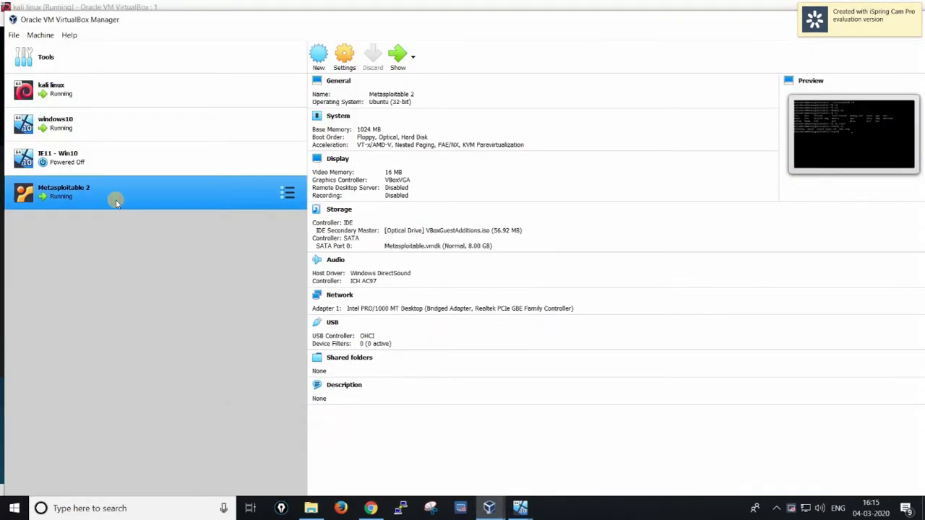
double_click(116, 202)
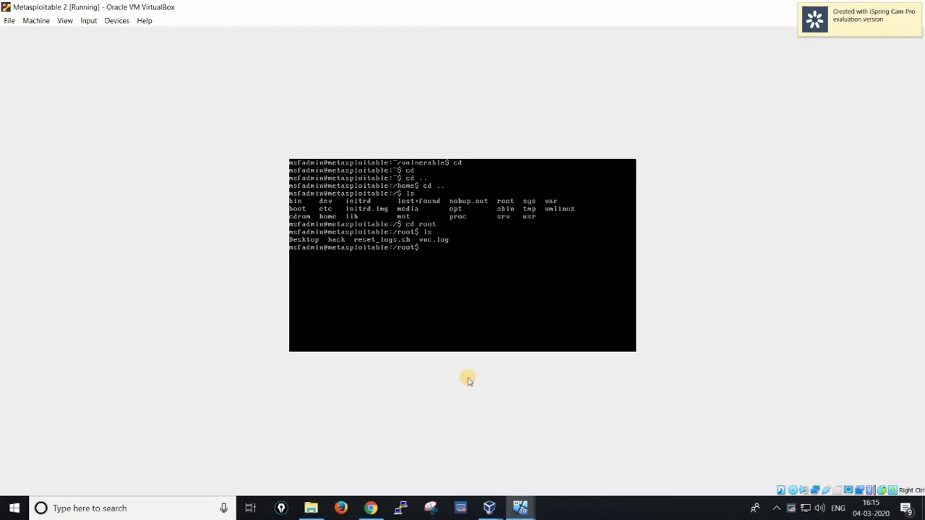
Step: Clear the Metasploitable 2 console and run ifconfig to check the machine's IP address
key(ctrl+l)
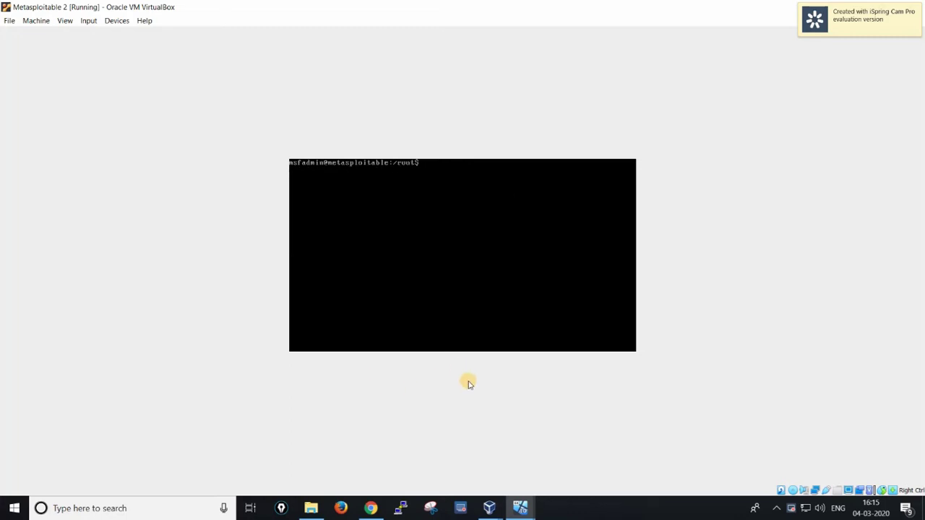
text(ifconfig)
key(Return)
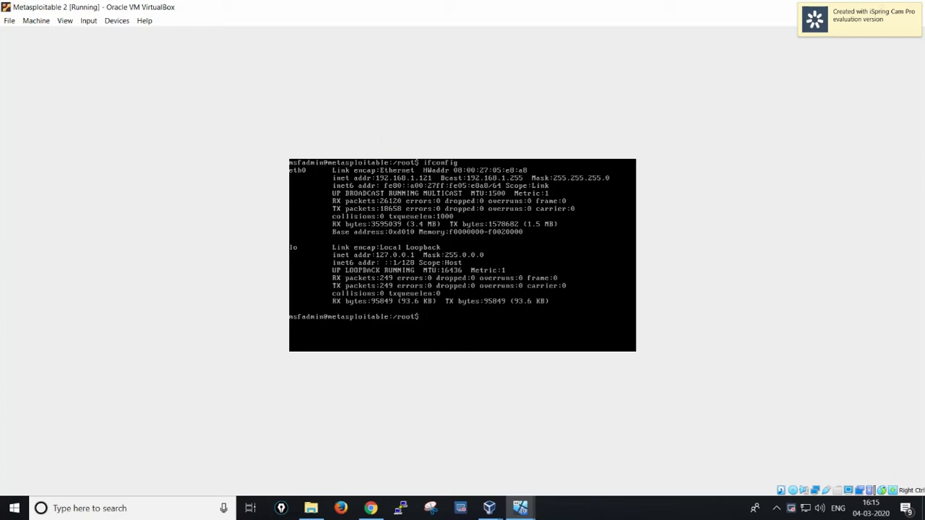
key(super)
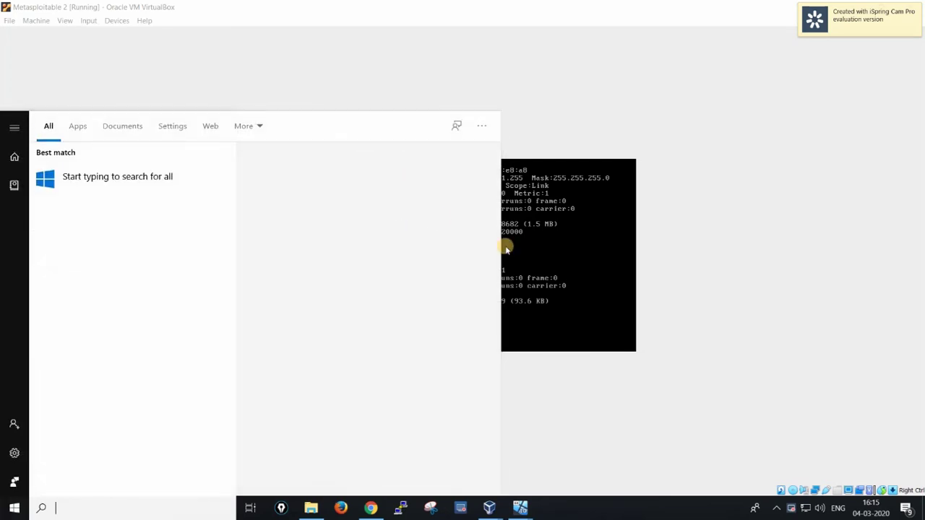
key(Escape)
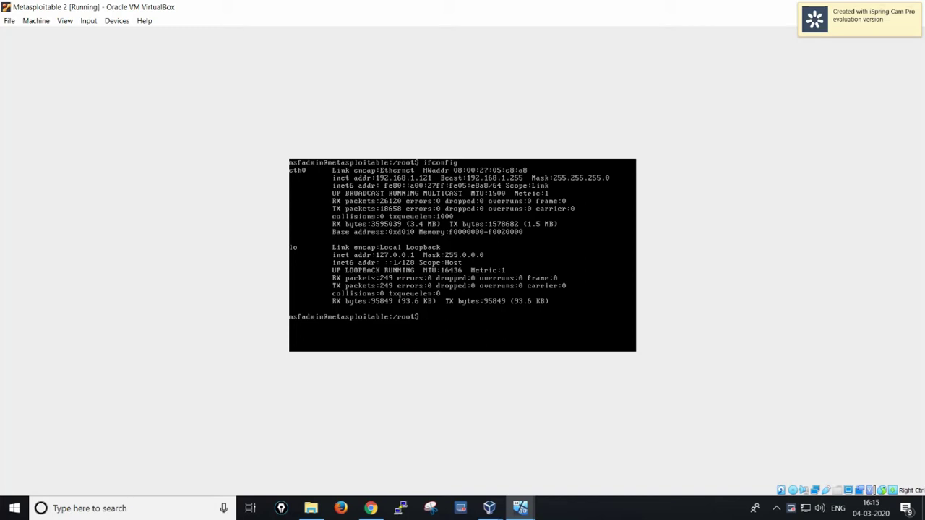
Step: Switch to the Kali virtual machine, clear its terminal, run nmap -sC -sV -O -T4 192.168.1.121, and request the scan's progress
key(alt+Tab)
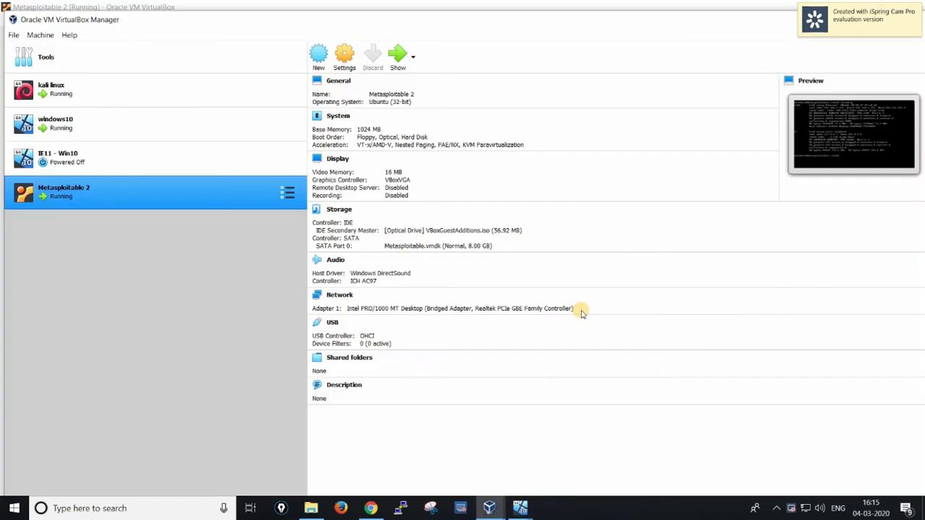
key(alt+Tab)
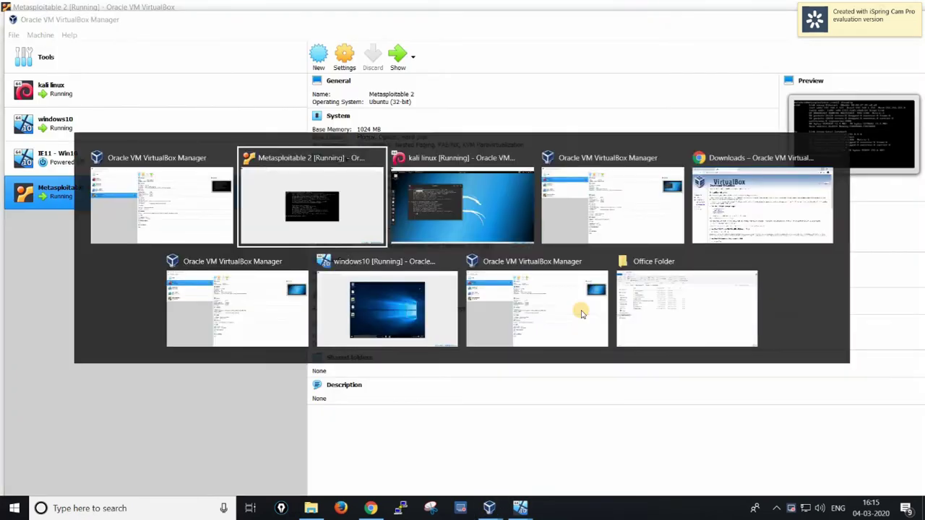
key(alt+Tab)
key(ctrl+l)
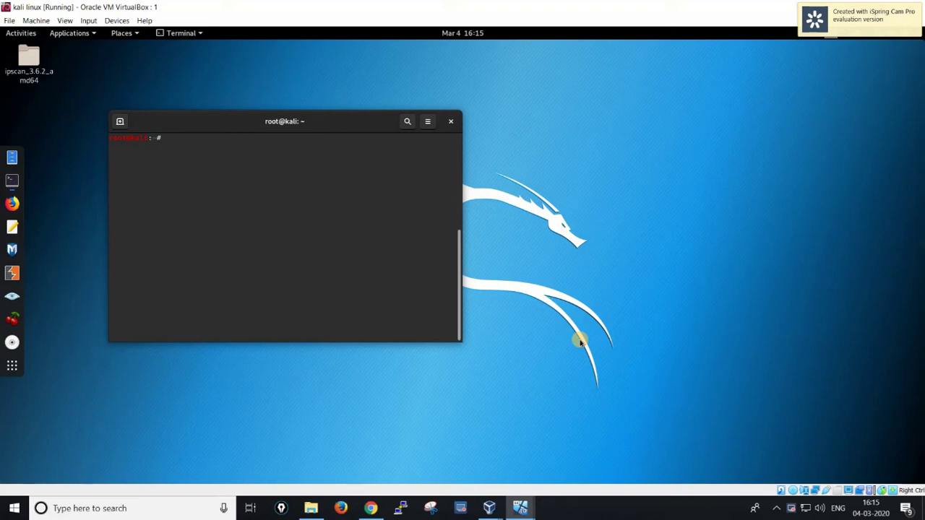
text(nmap -sC -sV -O -T4 192.168.)
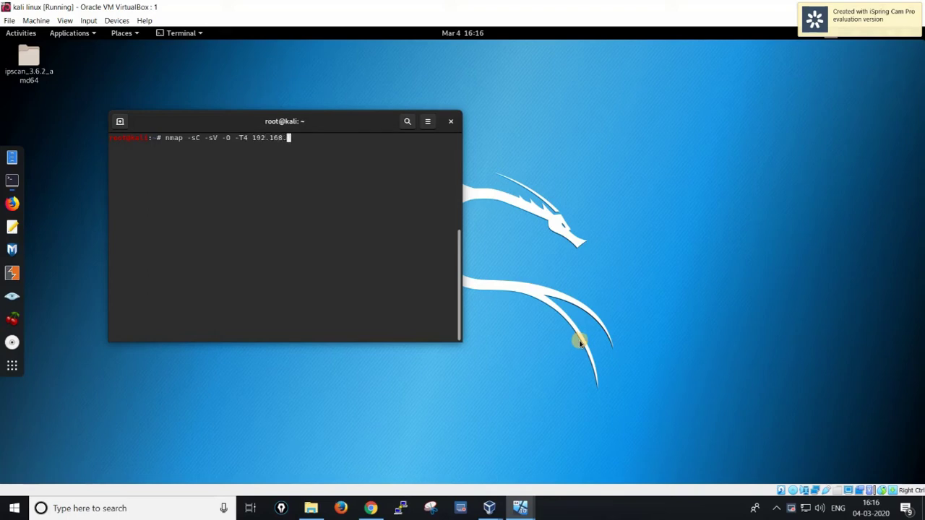
text(1.121)
key(Return)
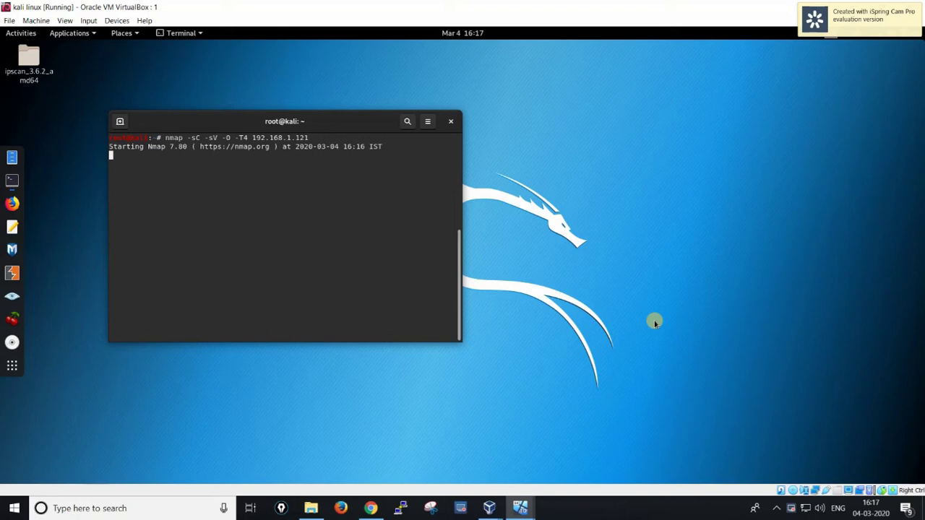
key(Return)
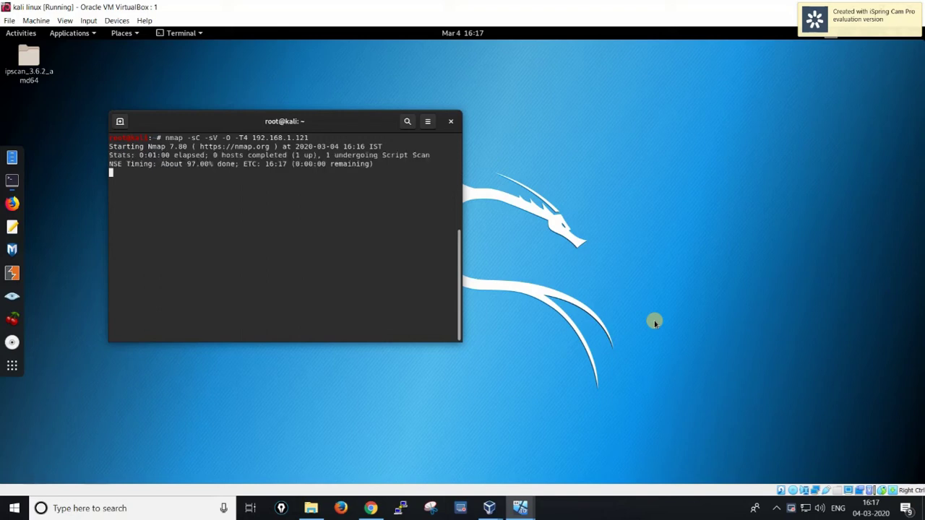